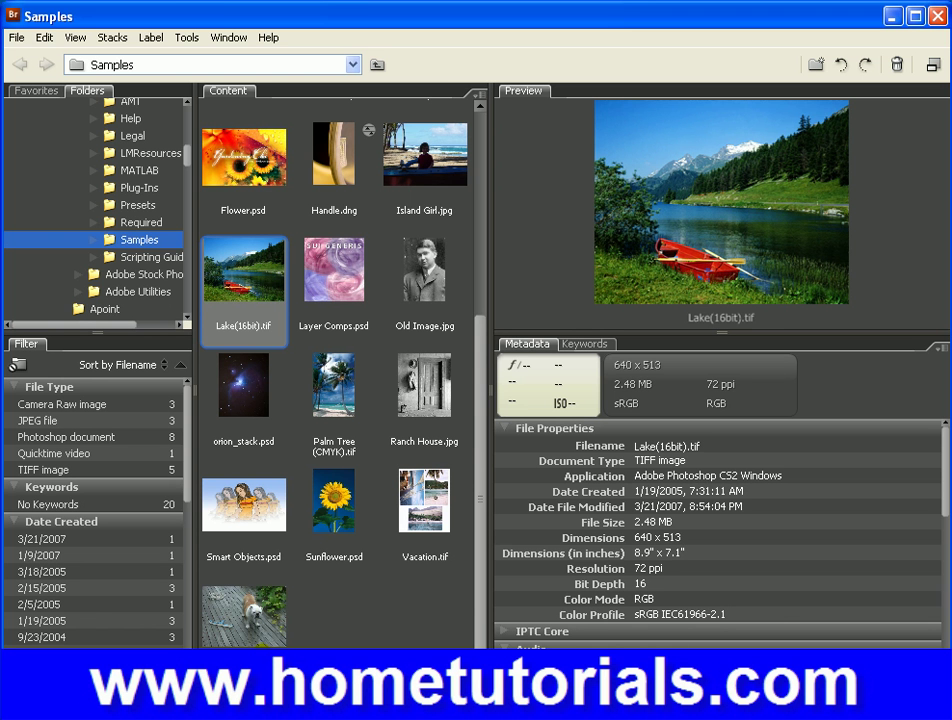
Open Vanishing Point.psd from Adobe Bridge's Samples folder in Photoshop
double_click(268, 632)
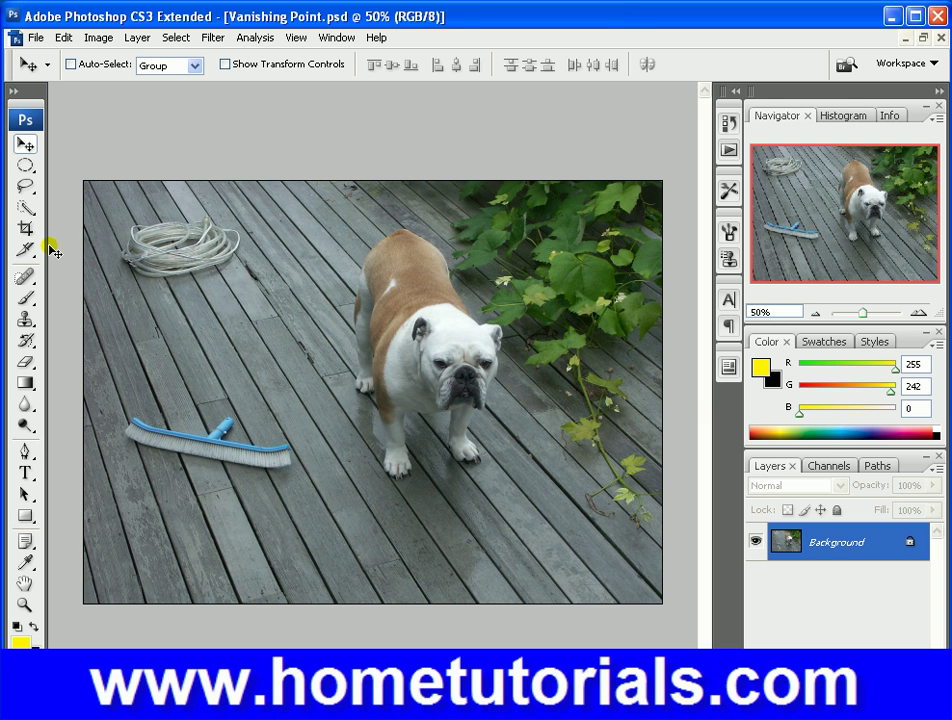
left_click(24, 228)
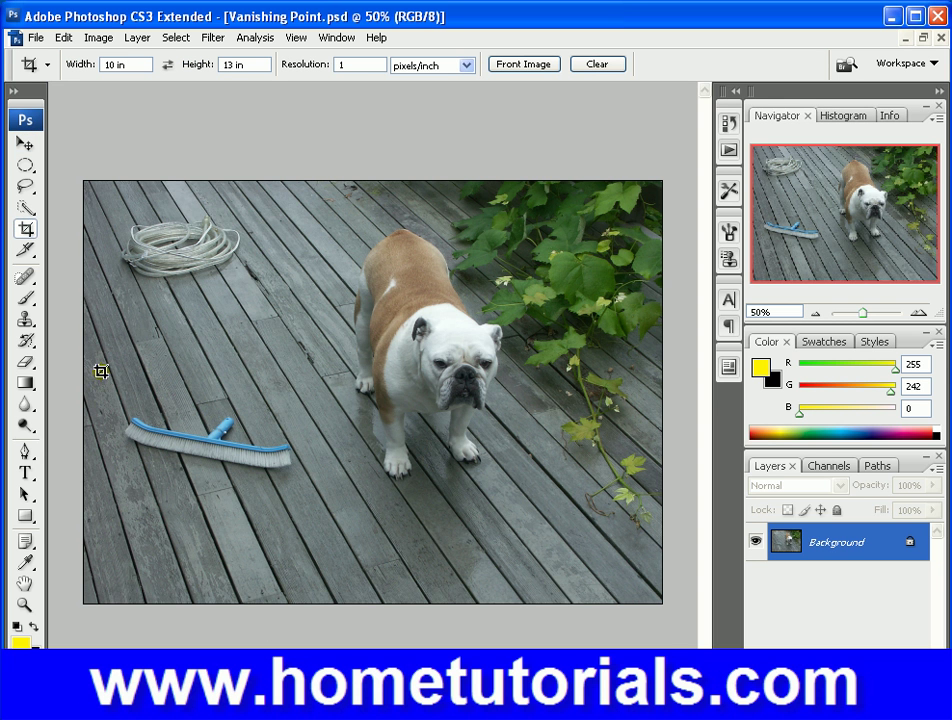
left_click_drag(101, 372, 264, 497)
left_click_drag(264, 497, 346, 506)
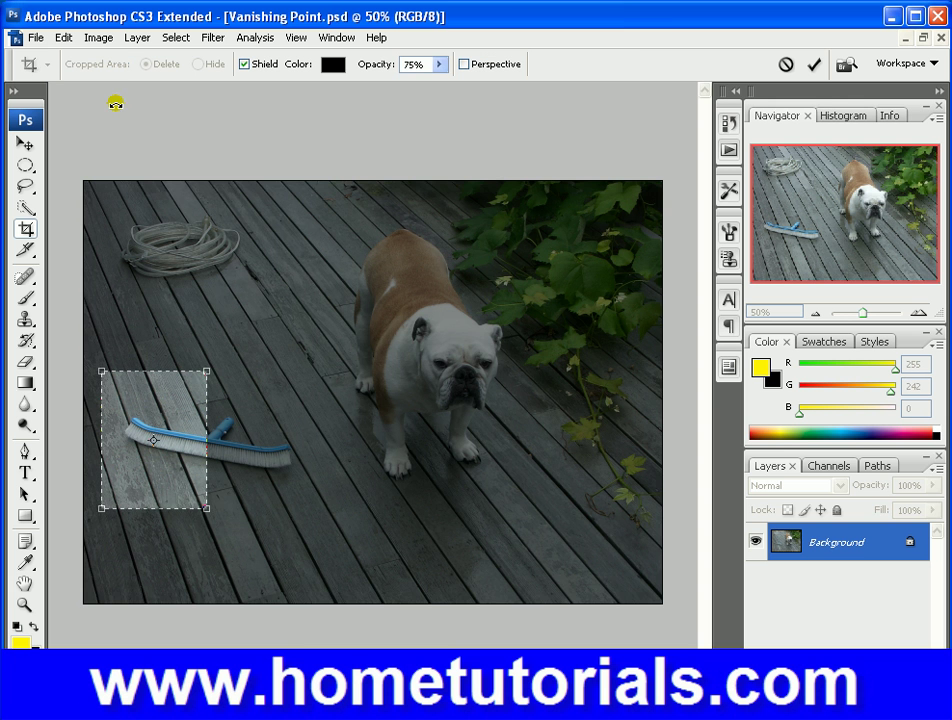
left_click(66, 40)
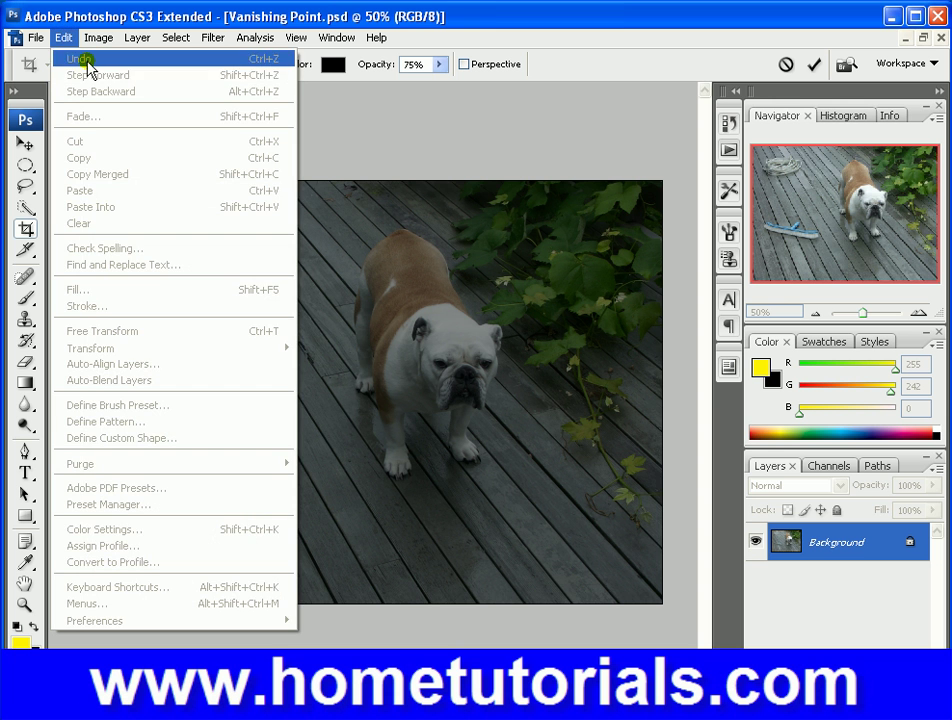
left_click(322, 16)
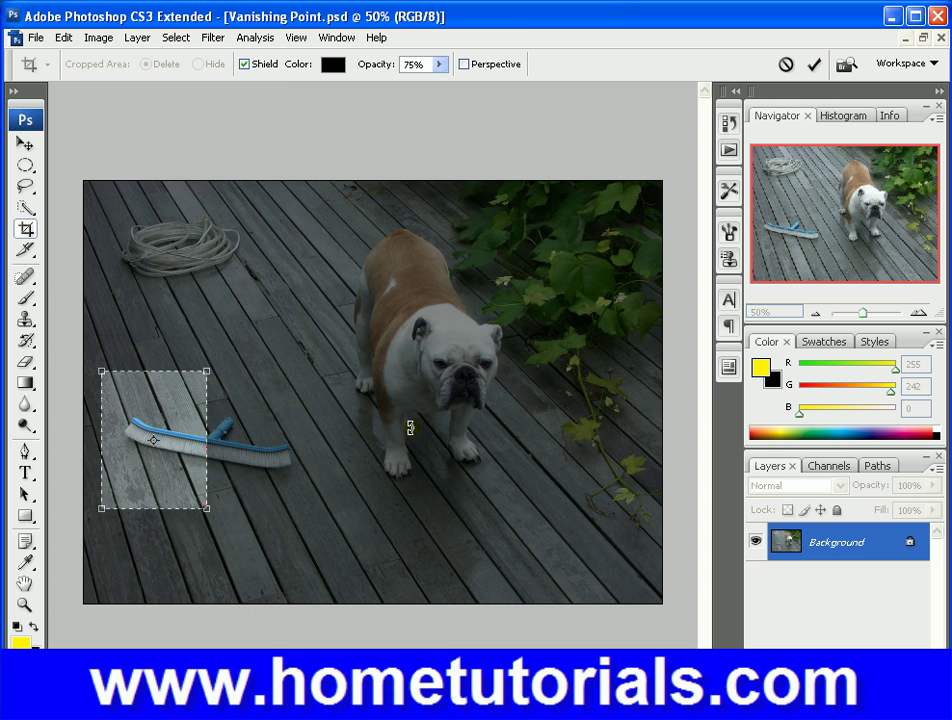
key("Return")
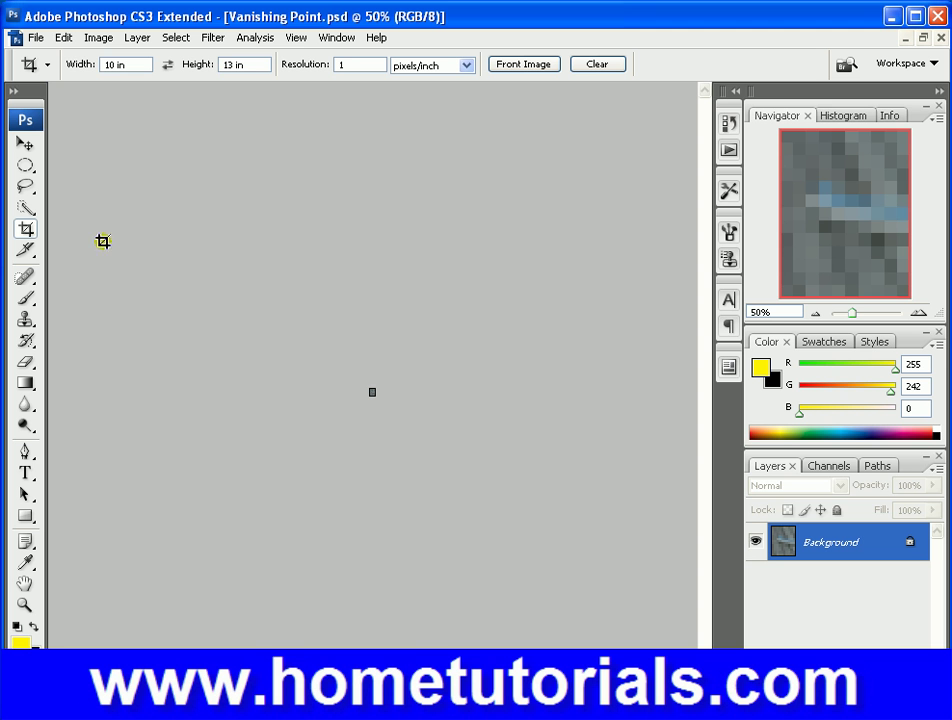
left_click(70, 43)
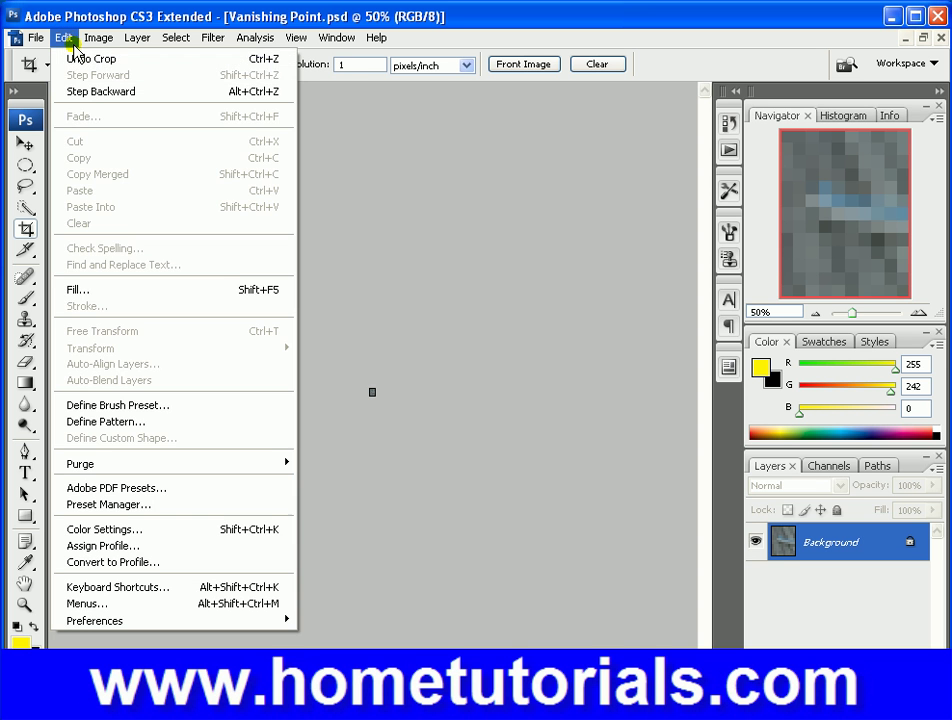
left_click(77, 58)
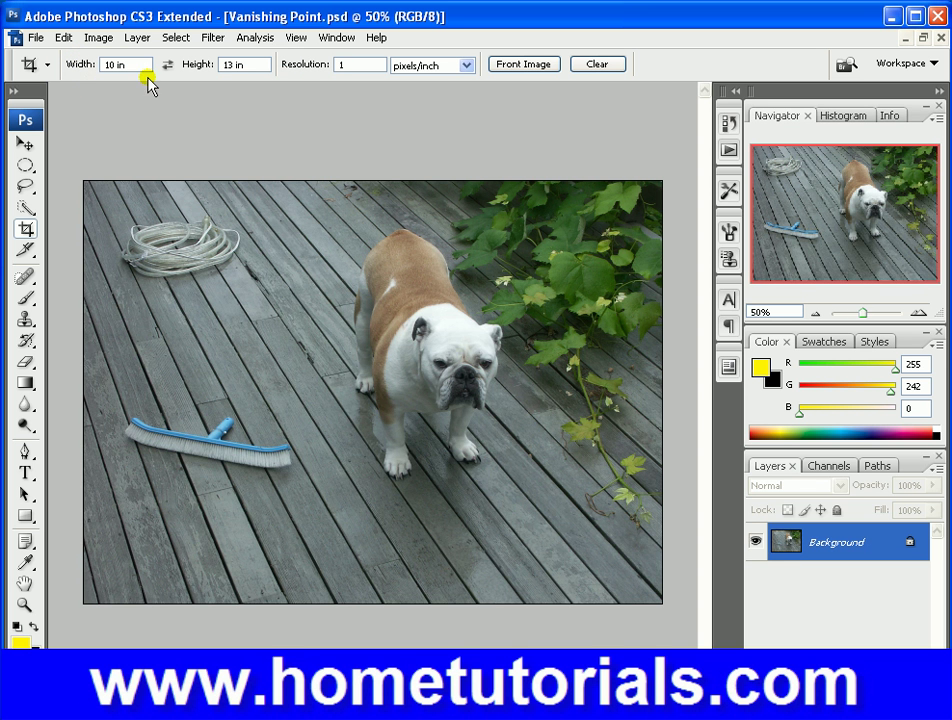
Delete the 10 in width and 13 in height values from the Crop options bar
left_click(70, 60)
key("BackSpace")
left_click(244, 66)
key("BackSpace")
Test a free-form crop around the pool brush, then undo it via Edit > Undo Crop
mouse_move(110, 347)
left_mouse_down()
mouse_move(208, 438)
mouse_move(315, 452)
left_mouse_up()
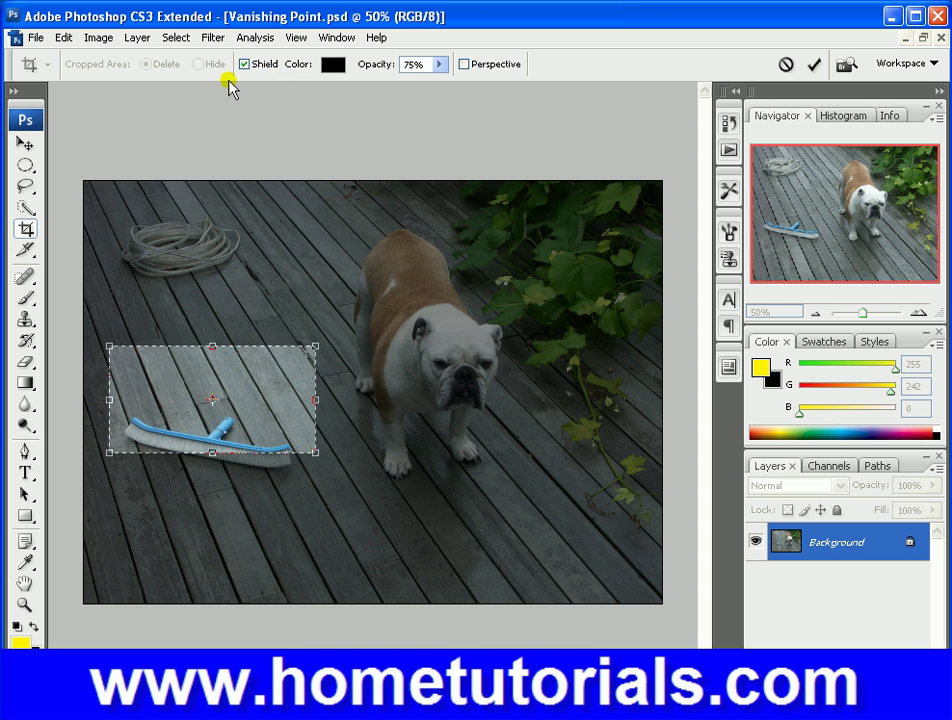
key("Return")
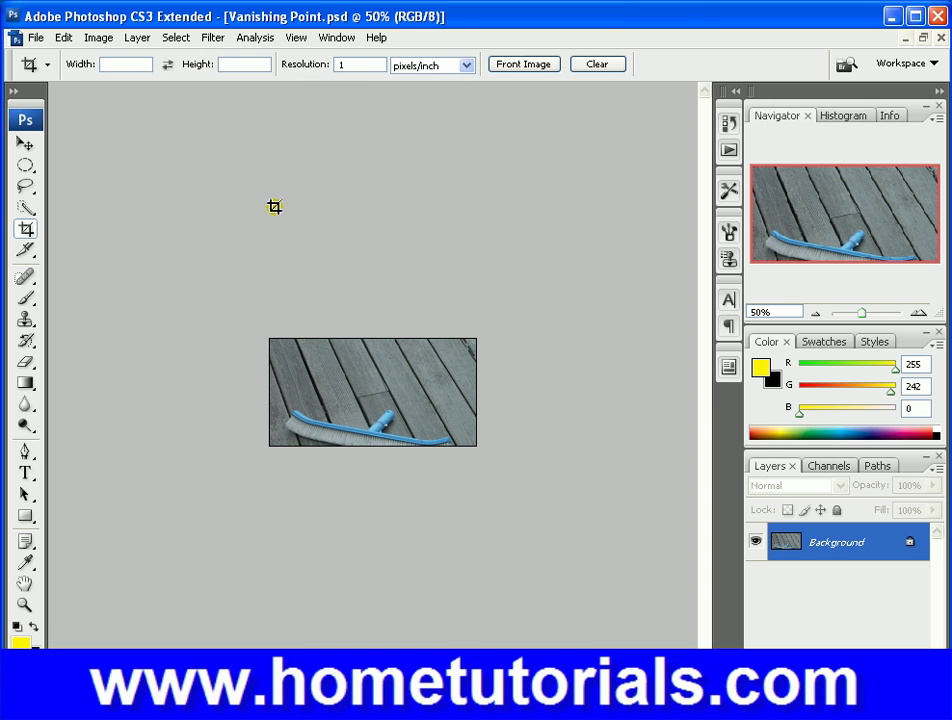
left_click(66, 40)
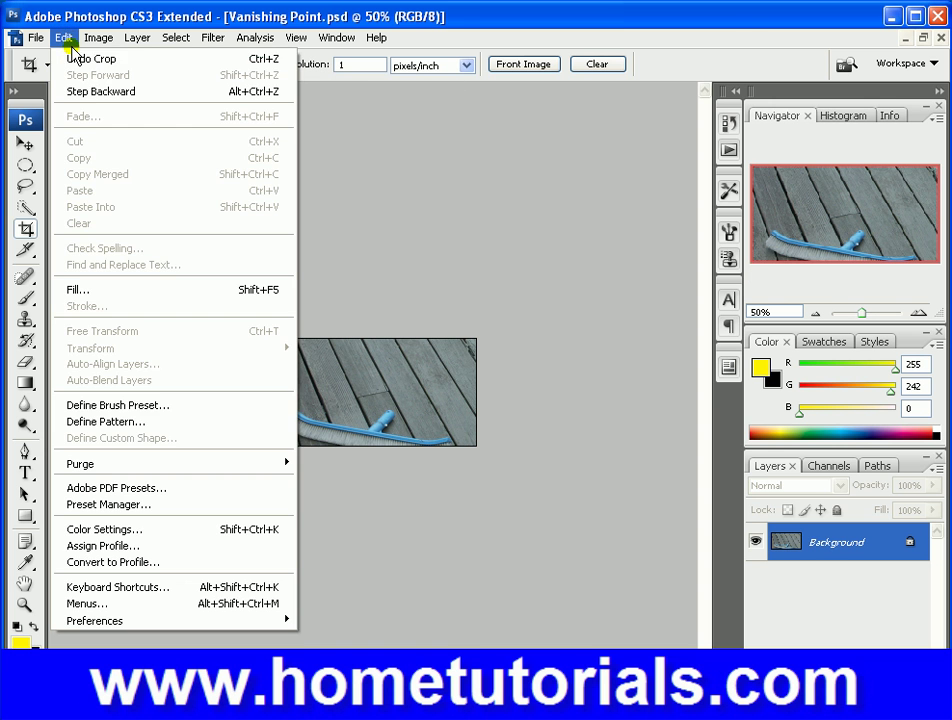
left_click(72, 59)
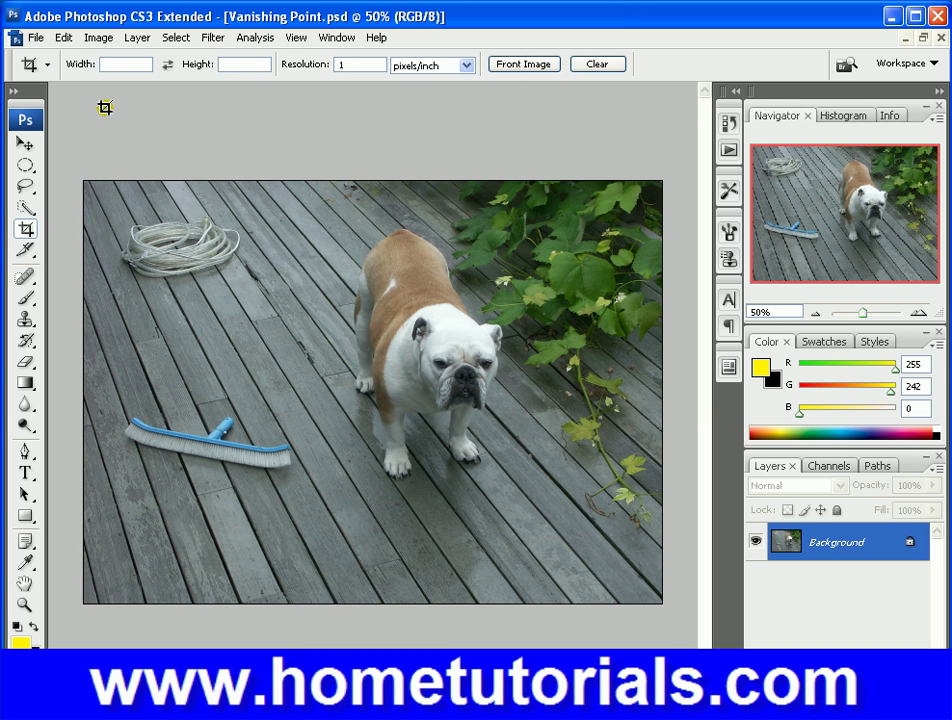
Set crop Resolution to 72, trying then clearing the 5, 5 and 20 width and height values
double_click(374, 64)
type("72")
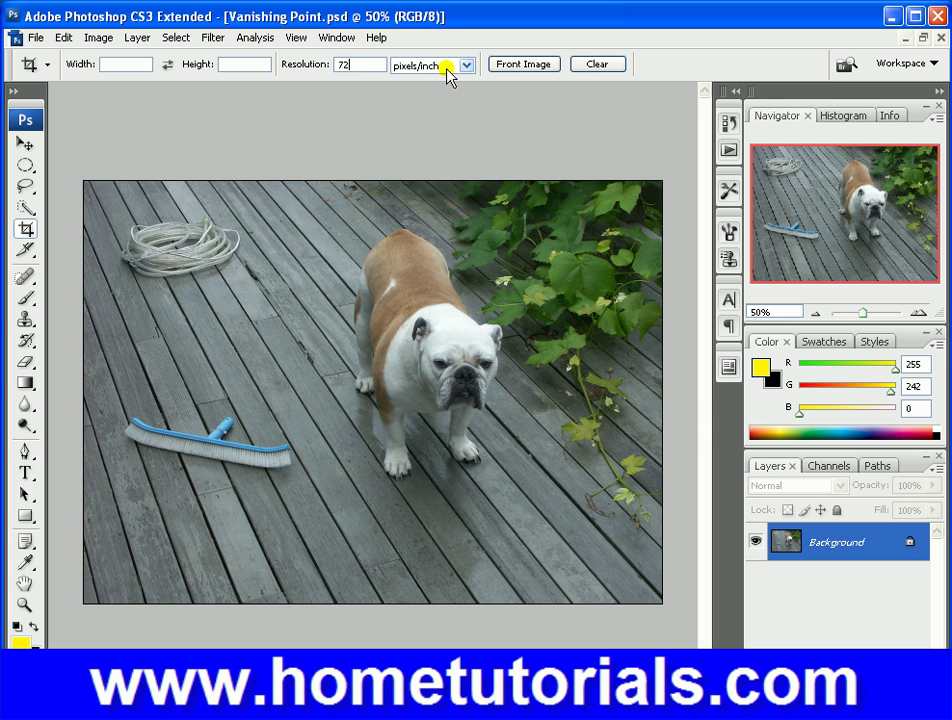
left_click(136, 63)
type("5")
left_click(225, 63)
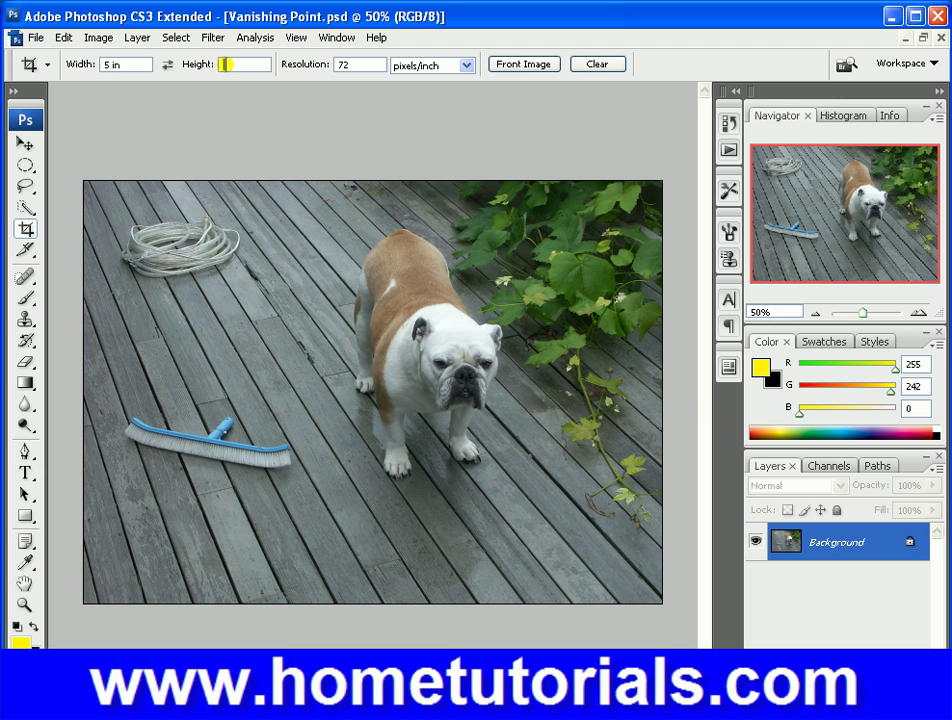
type("5")
key("BackSpace")
type("20")
key("BackSpace")
key("BackSpace")
left_click(143, 64)
key("BackSpace")
key("BackSpace")
key("BackSpace")
key("BackSpace")
Drag a crop box around the pool brush and tighten its right, bottom and top edges
left_click_drag(111, 353, 320, 531)
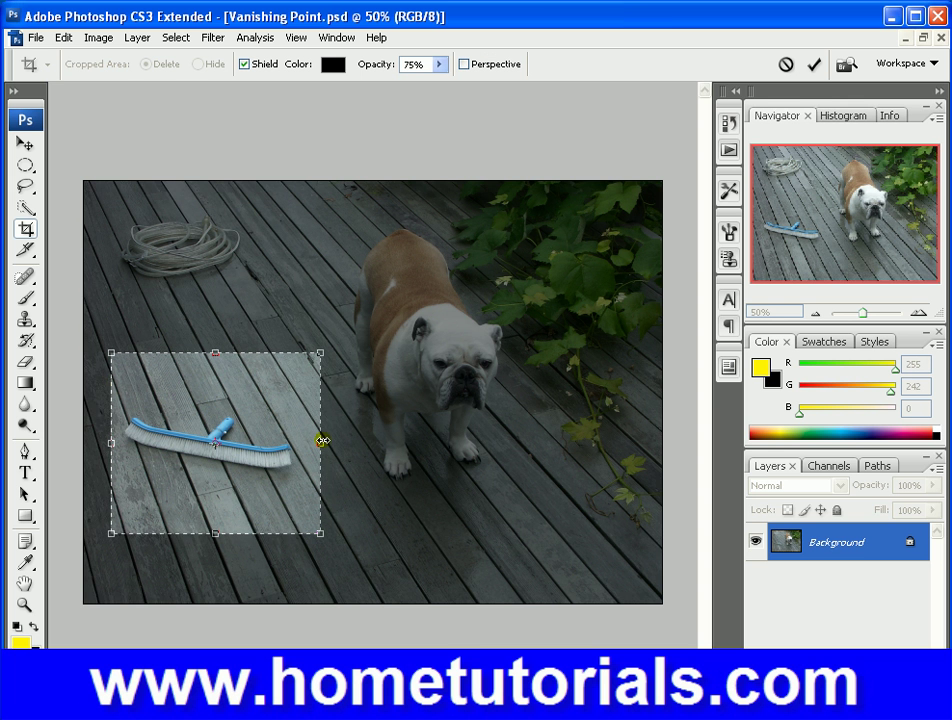
mouse_move(320, 440)
left_mouse_down()
mouse_move(448, 440)
mouse_move(315, 439)
mouse_move(323, 440)
left_mouse_up()
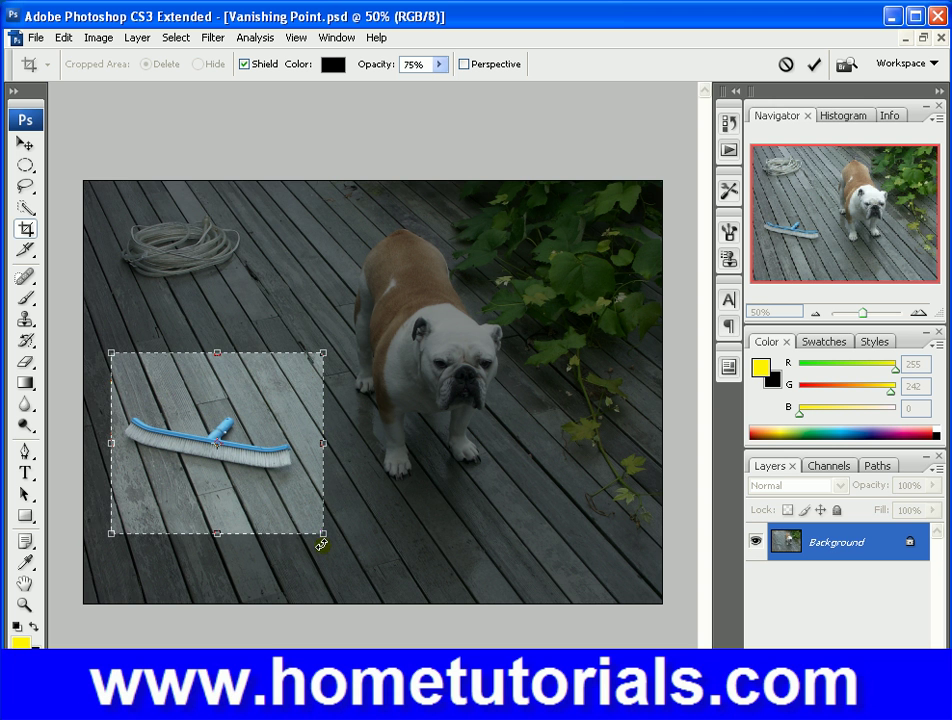
left_click_drag(323, 533, 314, 509)
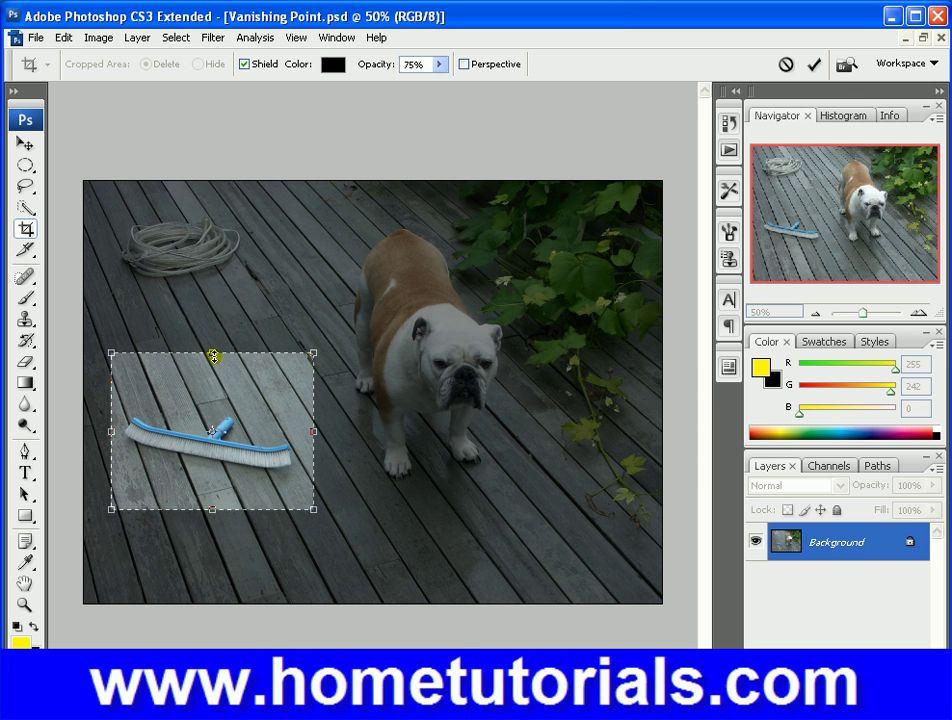
left_click_drag(213, 353, 213, 377)
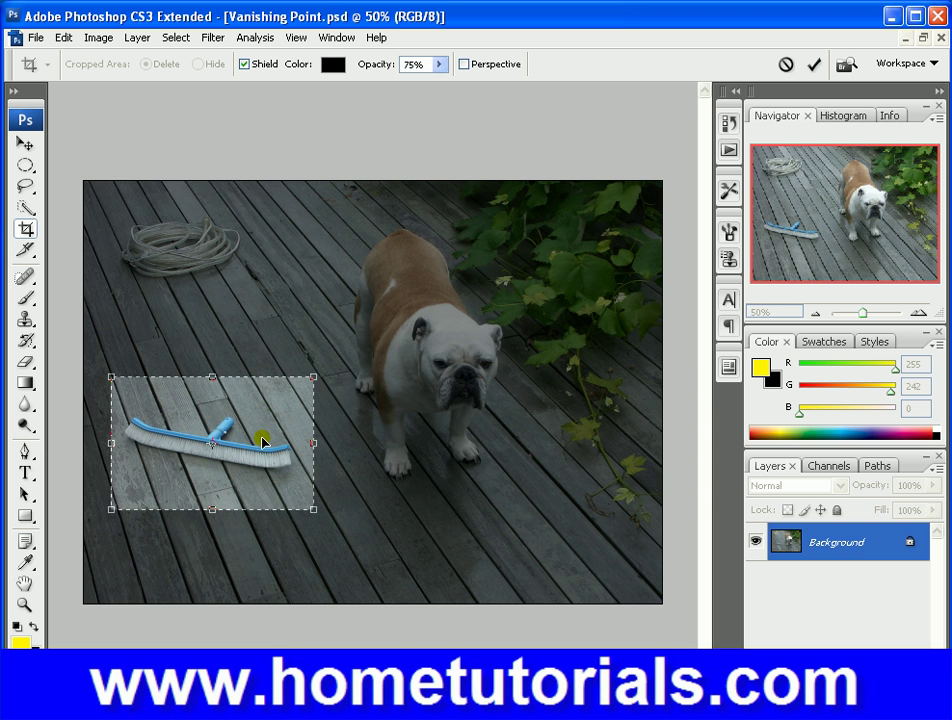
mouse_move(262, 441)
left_mouse_down()
mouse_move(387, 389)
mouse_move(260, 445)
mouse_move(302, 346)
mouse_move(255, 459)
mouse_move(259, 446)
left_mouse_up()
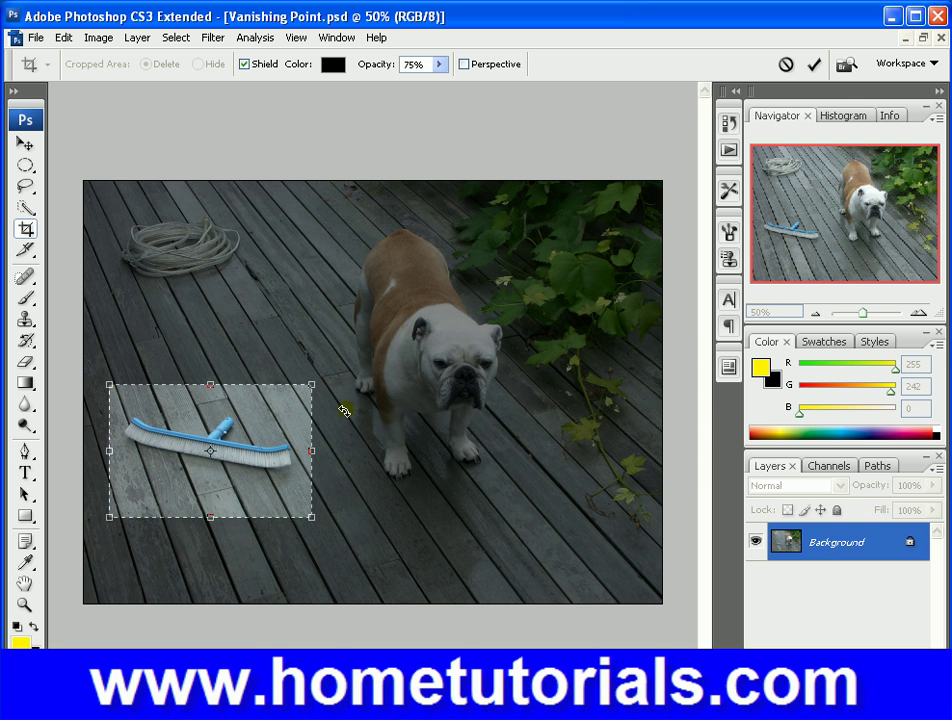
Tilt the crop box to match the brush's angle and commit the rotated crop
mouse_move(347, 440)
left_mouse_down()
mouse_move(341, 492)
mouse_move(356, 434)
mouse_move(352, 400)
mouse_move(355, 474)
mouse_move(361, 457)
mouse_move(244, 425)
mouse_move(307, 512)
left_mouse_up()
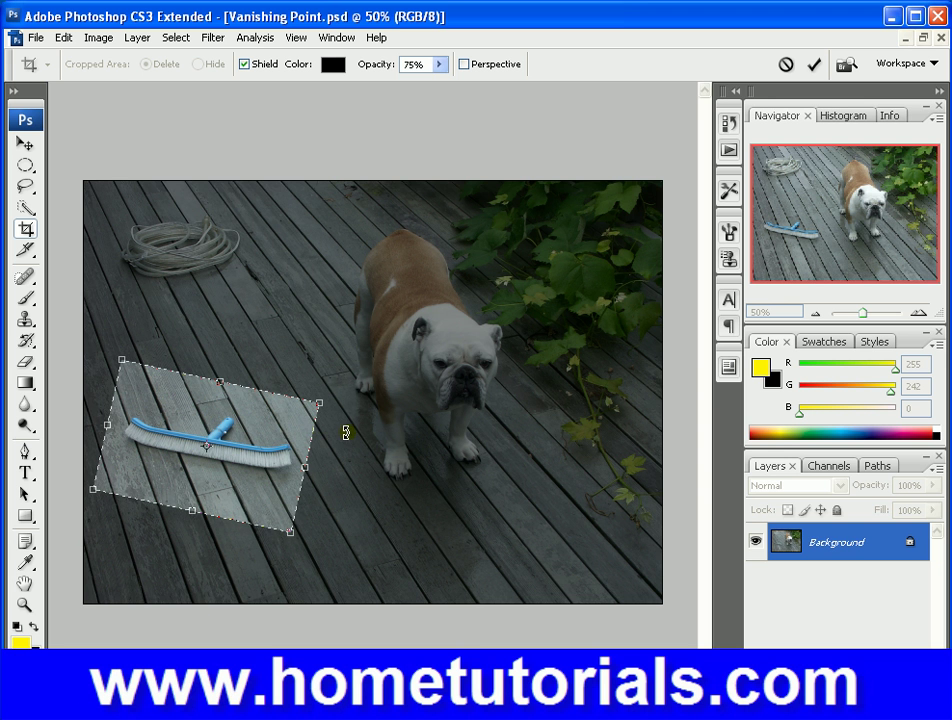
mouse_move(349, 440)
left_mouse_down()
mouse_move(353, 421)
mouse_move(352, 432)
left_mouse_up()
double_click(189, 437)
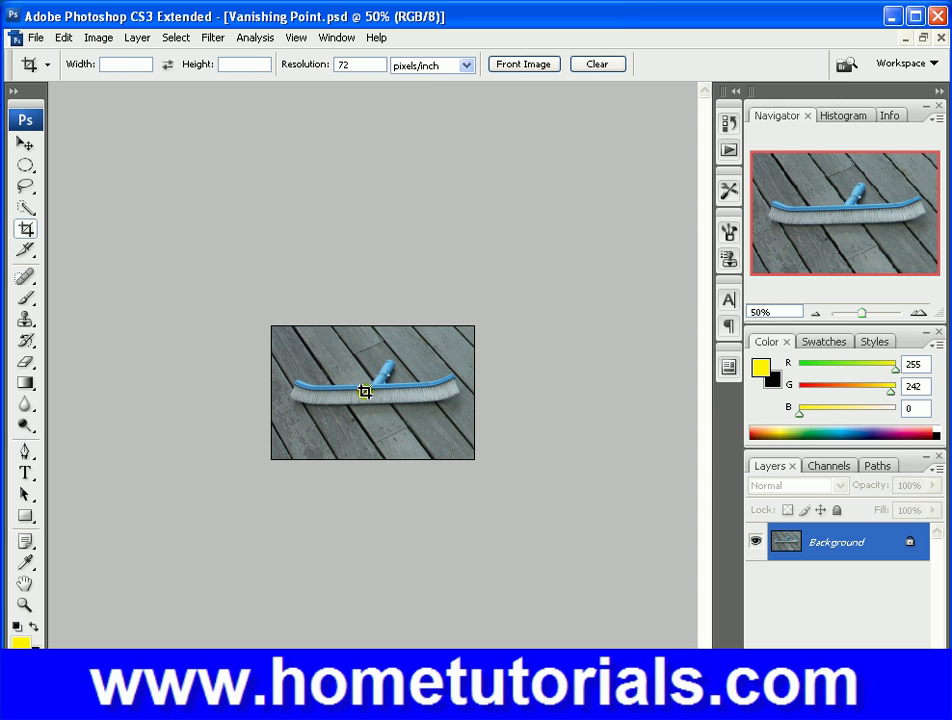
Create a Default Photoshop Size white 7 × 5 in document, then switch back to Vanishing Point.psd
left_click(30, 37)
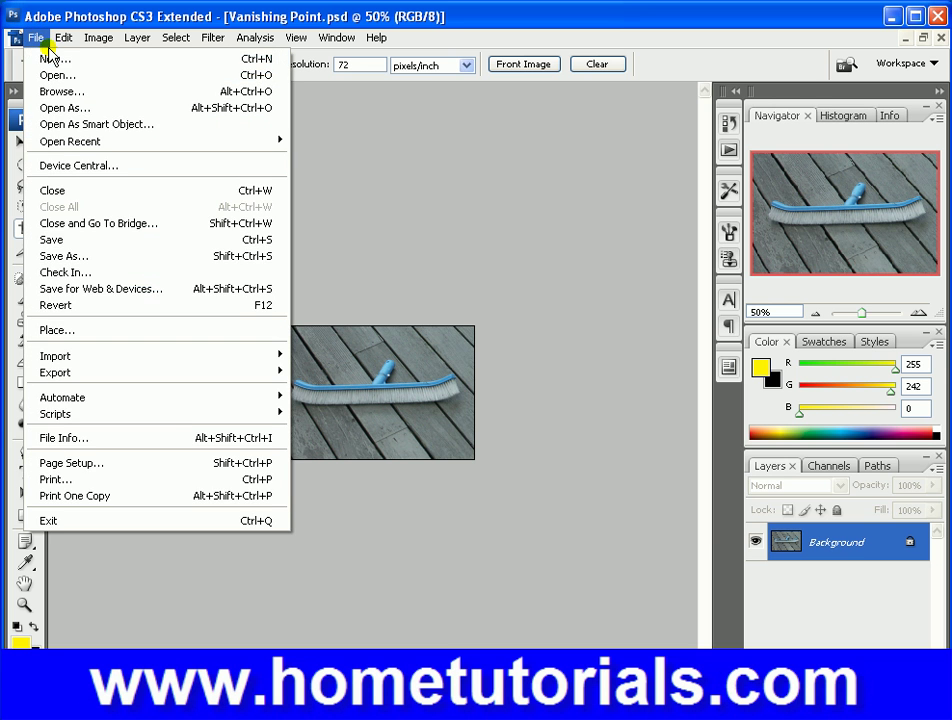
left_click(50, 60)
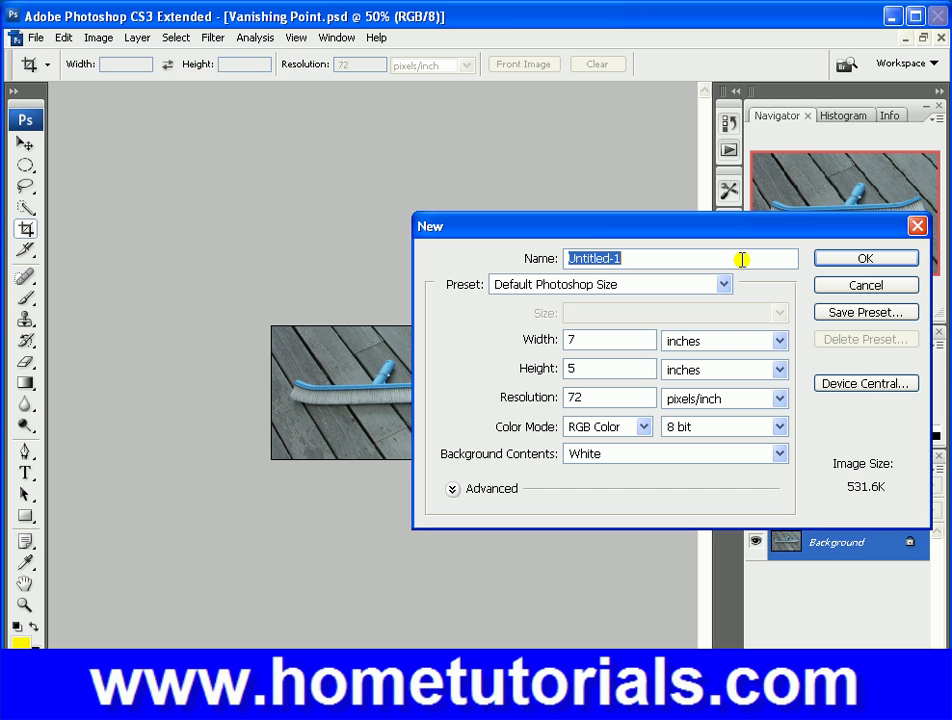
left_click(866, 260)
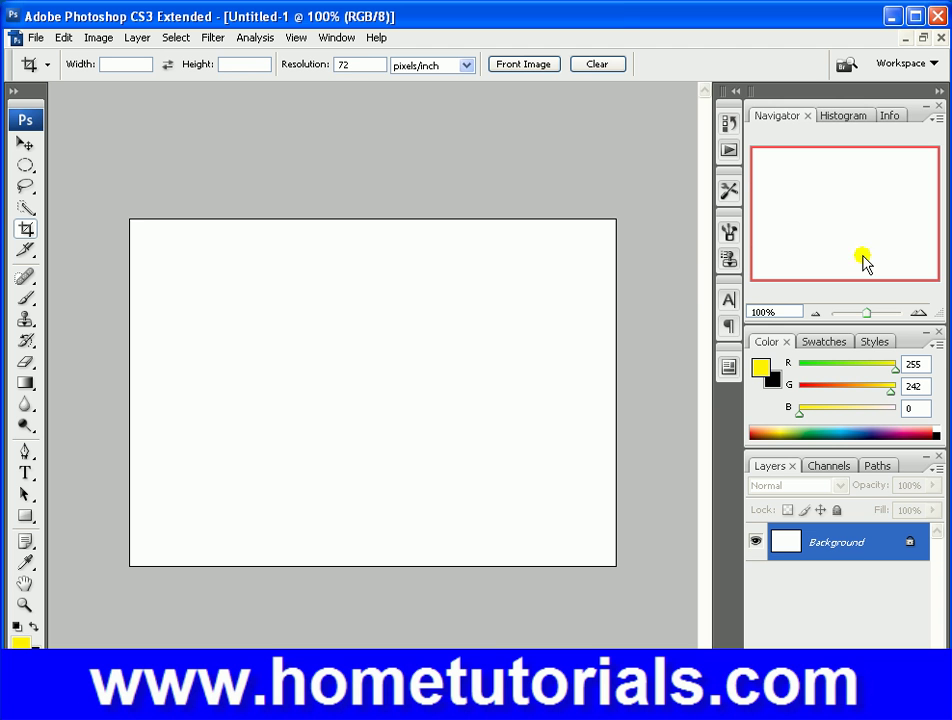
left_click(321, 40)
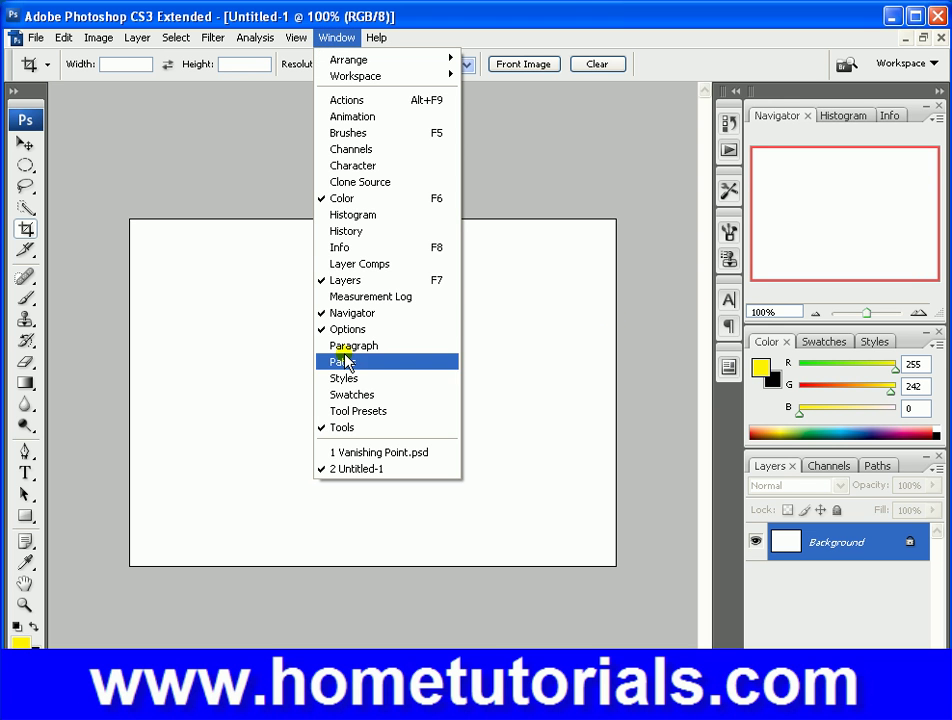
left_click(366, 455)
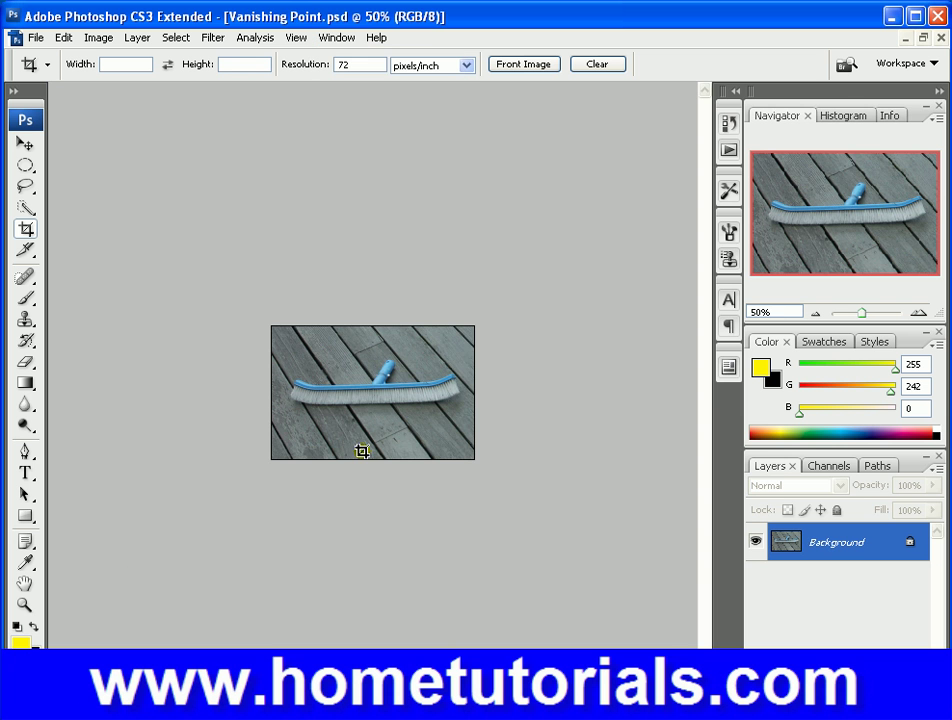
With the Move tool, drag the cropped brush photo into Untitled-1 as Layer 1
left_click(922, 38)
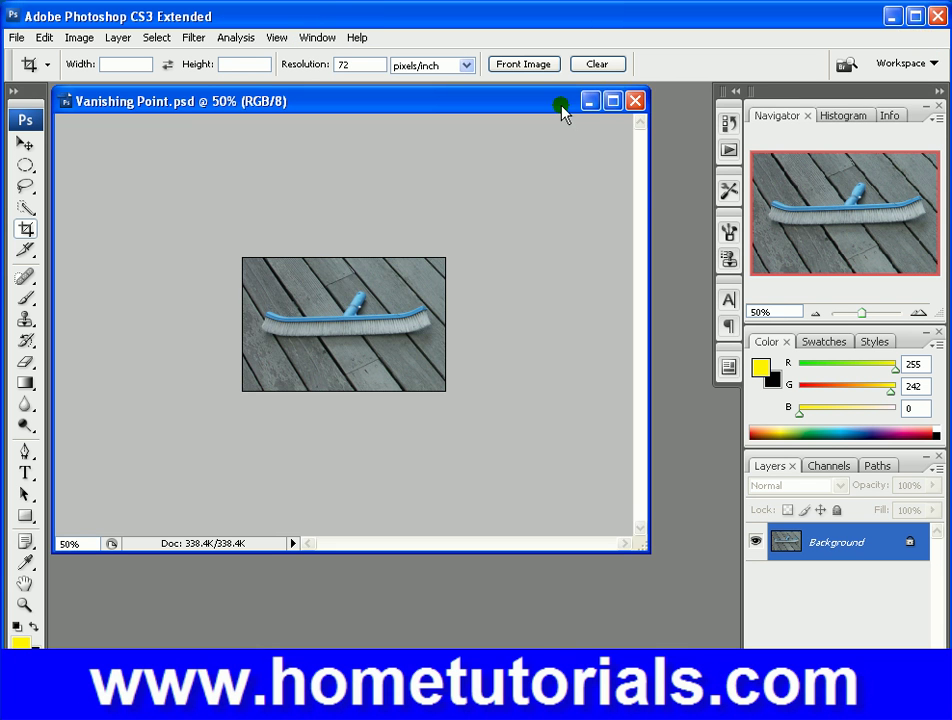
left_click_drag(560, 107, 728, 230)
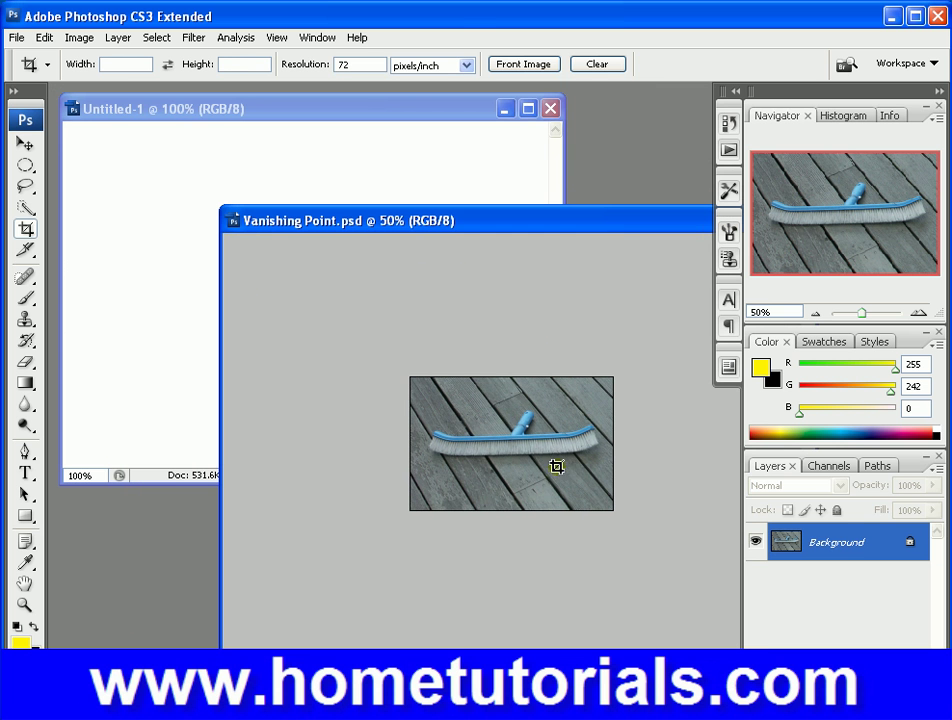
left_click(29, 143)
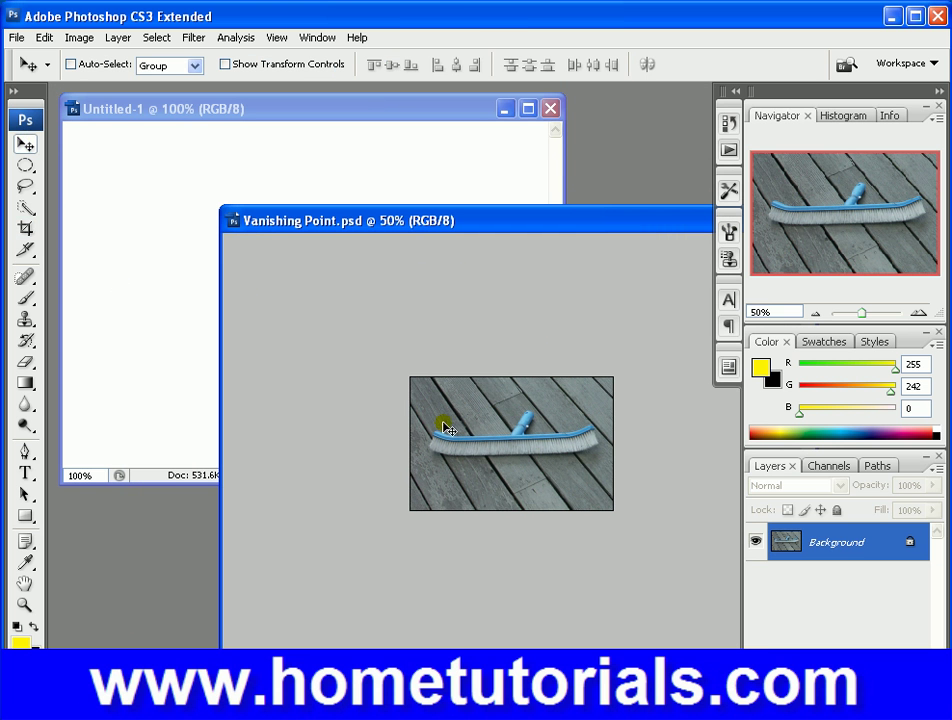
left_click_drag(446, 429, 145, 251)
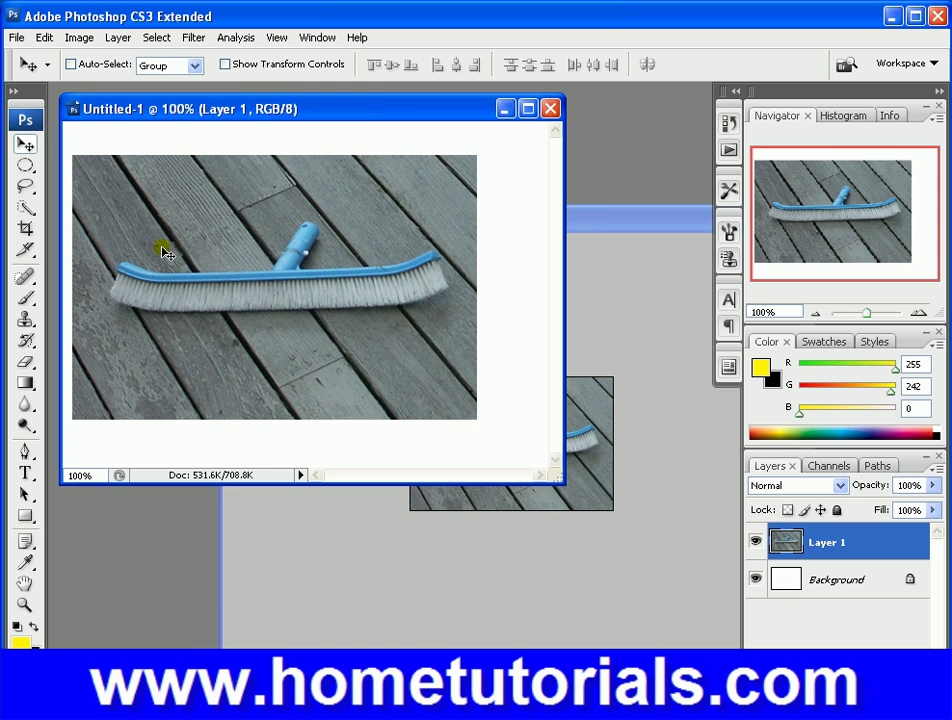
left_click(612, 220)
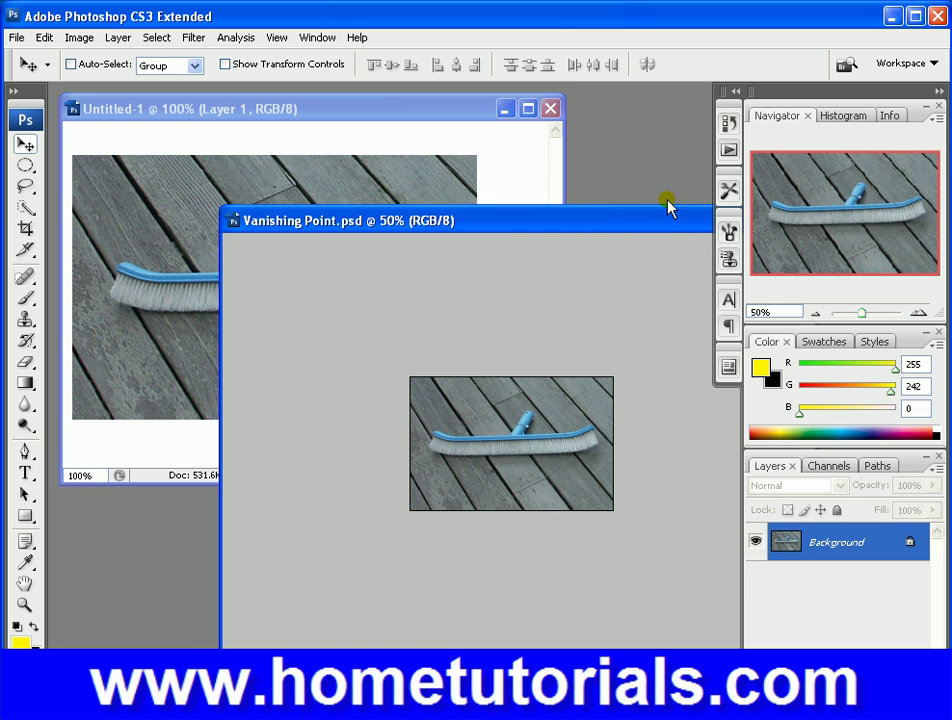
Close Vanishing Point.psd without saving, maximize Untitled-1 and nudge the layer toward centre
left_click_drag(660, 219, 541, 217)
left_click(679, 220)
left_click(479, 302)
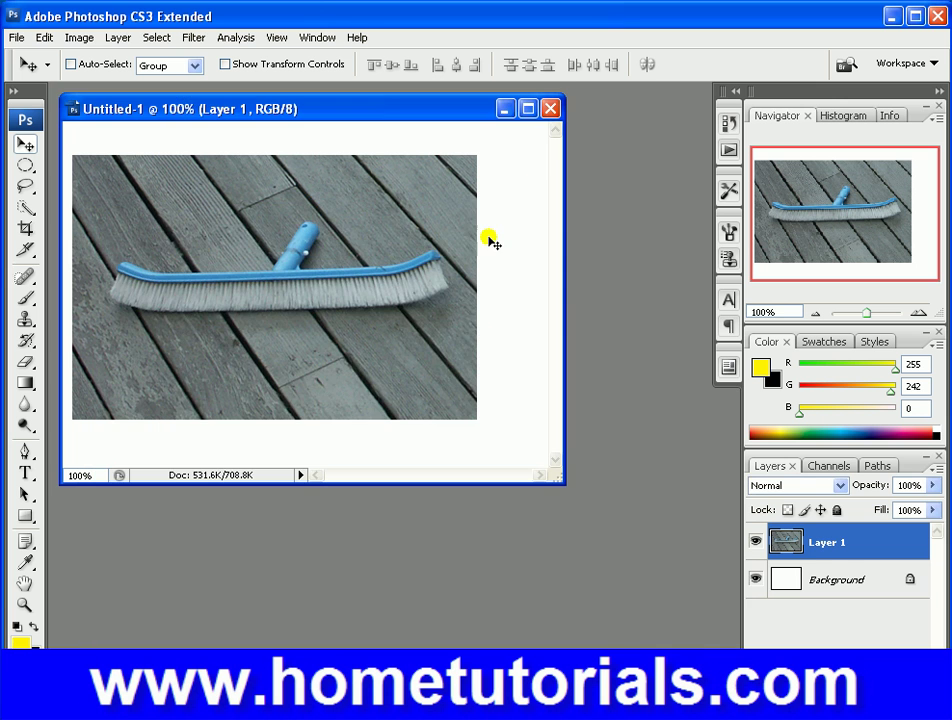
left_click(527, 107)
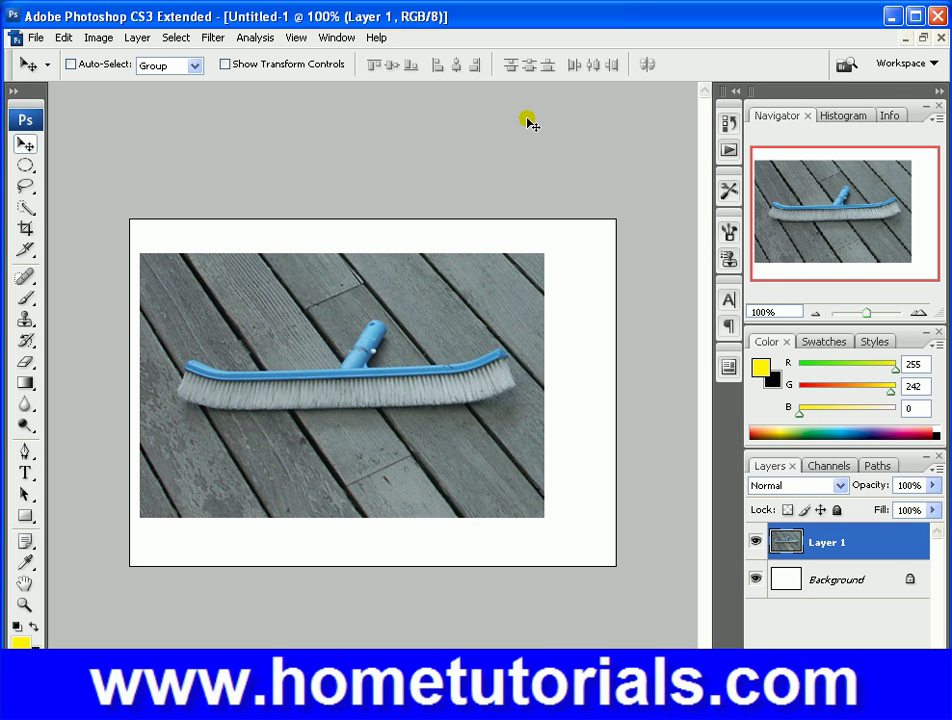
left_click_drag(387, 440, 414, 448)
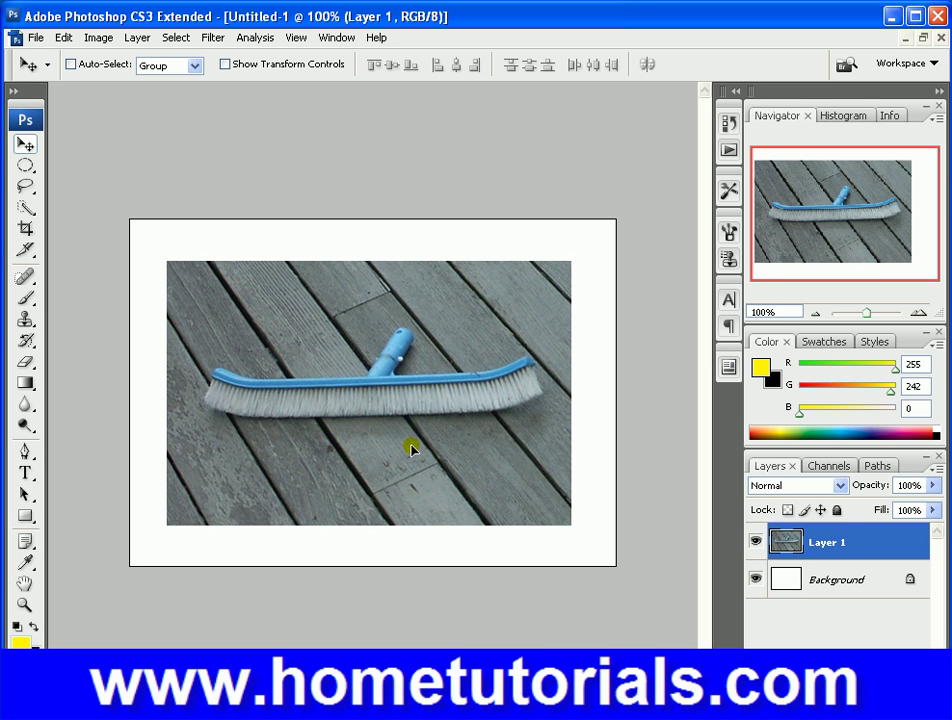